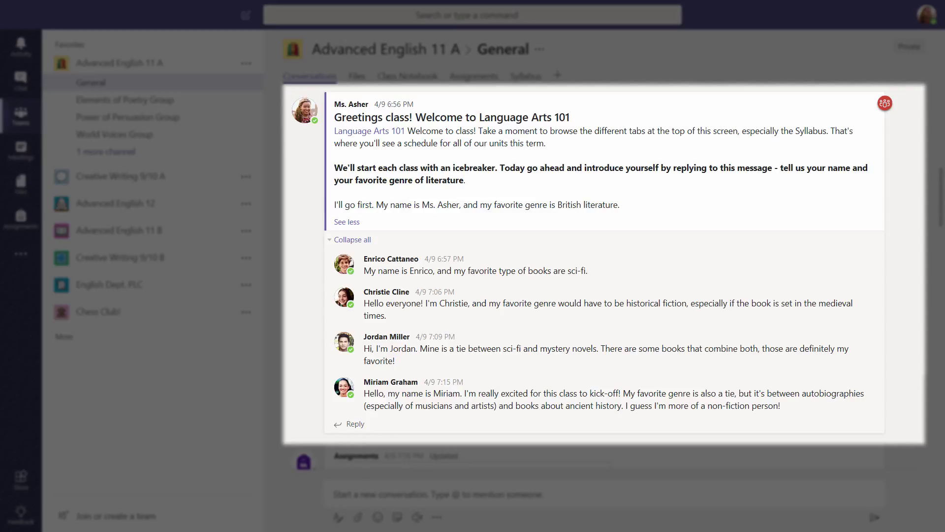
Step: Scroll the team list and go through Elements of Poetry Group to Power of Persuasion Group
{"action": "scroll", "coordinate": [938, 300], "scroll_direction": "down", "scroll_amount": 2}
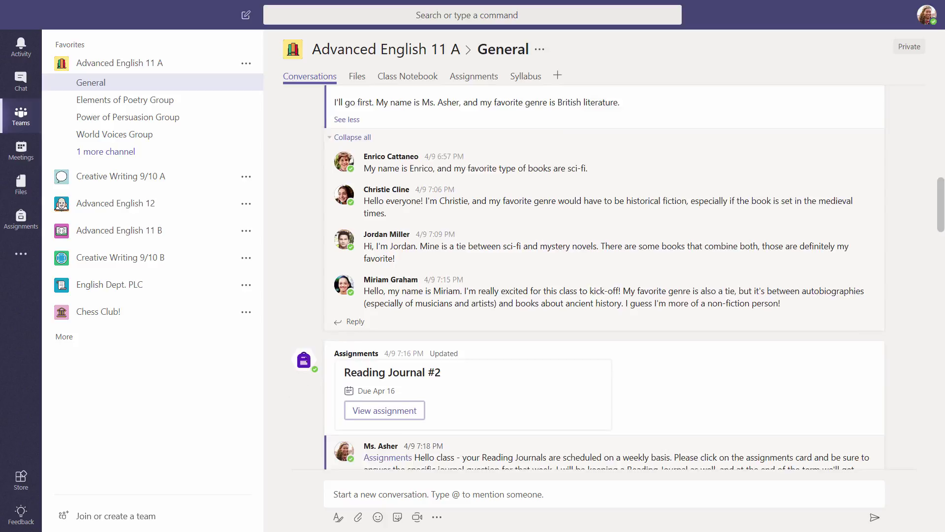
{"action": "scroll", "coordinate": [604, 276], "scroll_direction": "down", "scroll_amount": 10}
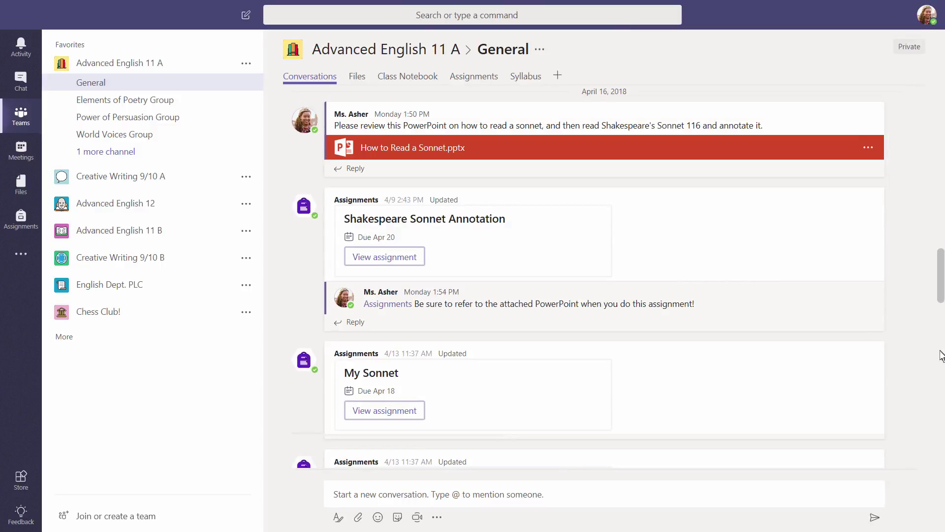
{"action": "scroll", "coordinate": [941, 398], "scroll_direction": "down", "scroll_amount": 10}
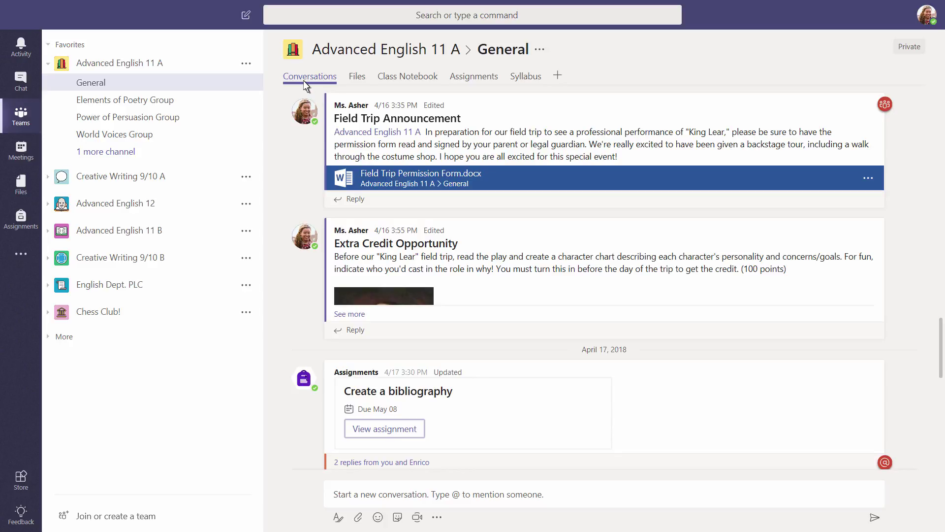
{"action": "left_click", "coordinate": [124, 102]}
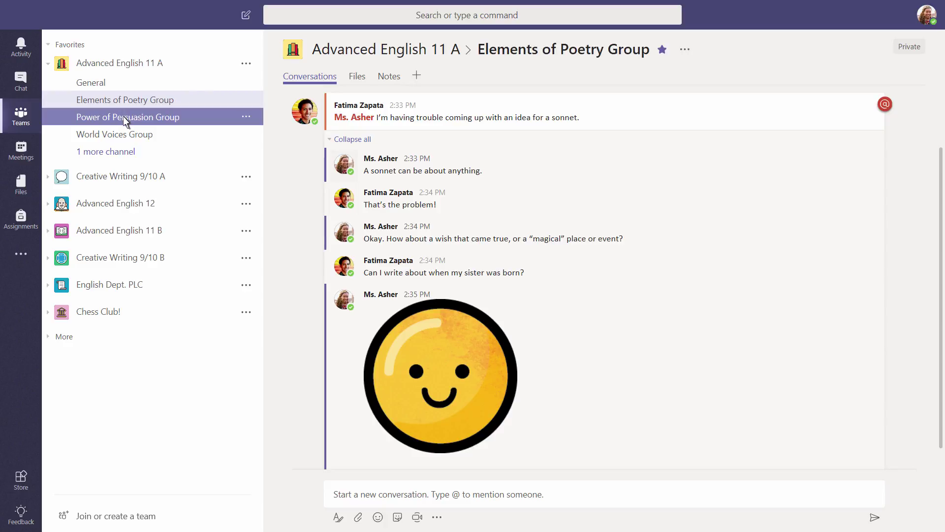
{"action": "left_click", "coordinate": [123, 118]}
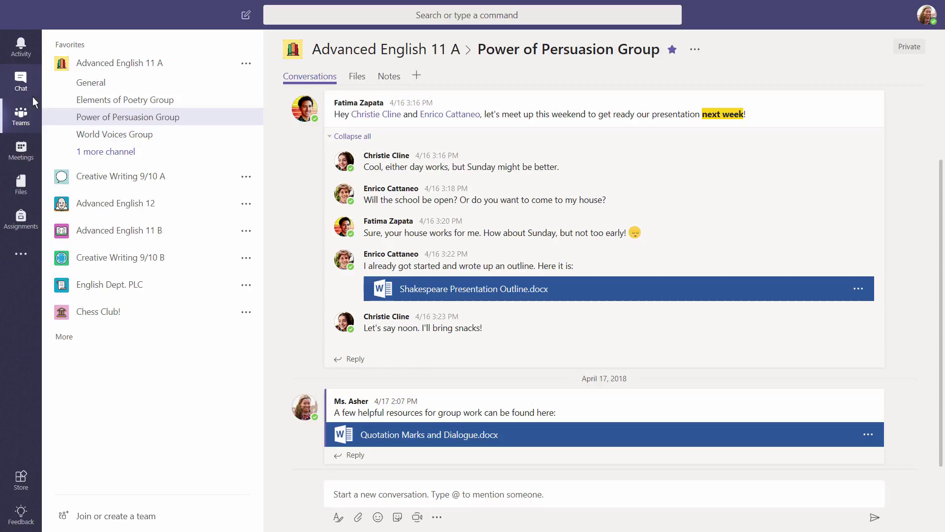
Step: In the field-trip group chat, suggest asking the colleague whose class went last year
{"action": "left_click", "coordinate": [20, 82]}
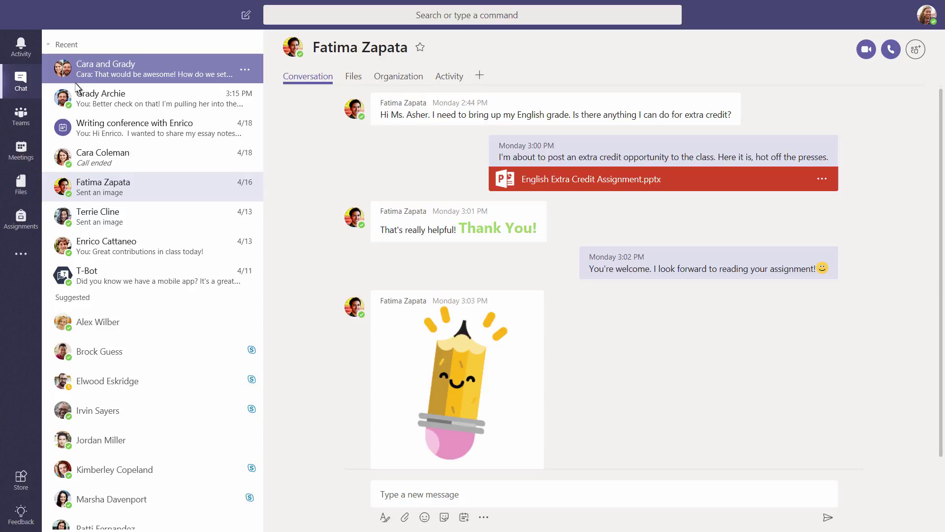
{"action": "left_click", "coordinate": [108, 67]}
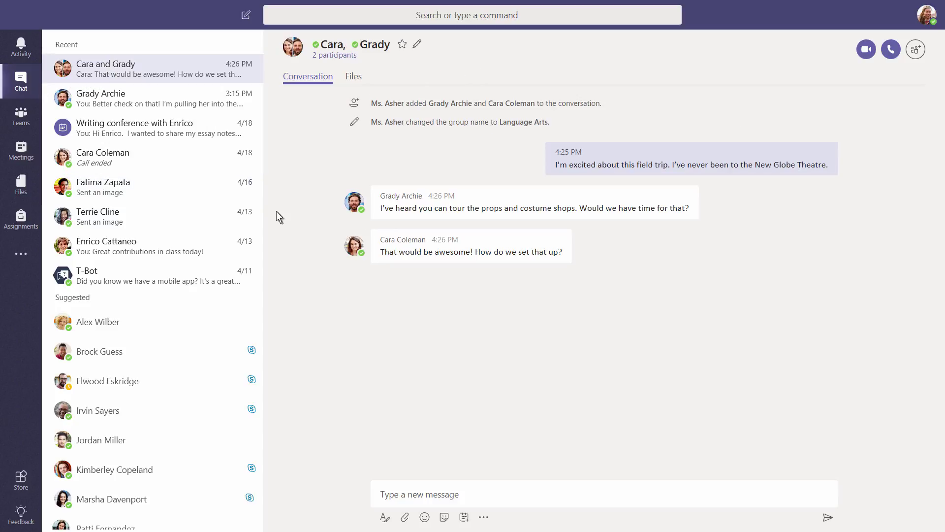
{"action": "left_click", "coordinate": [385, 497]}
{"action": "type", "text": "Jennifer's "}
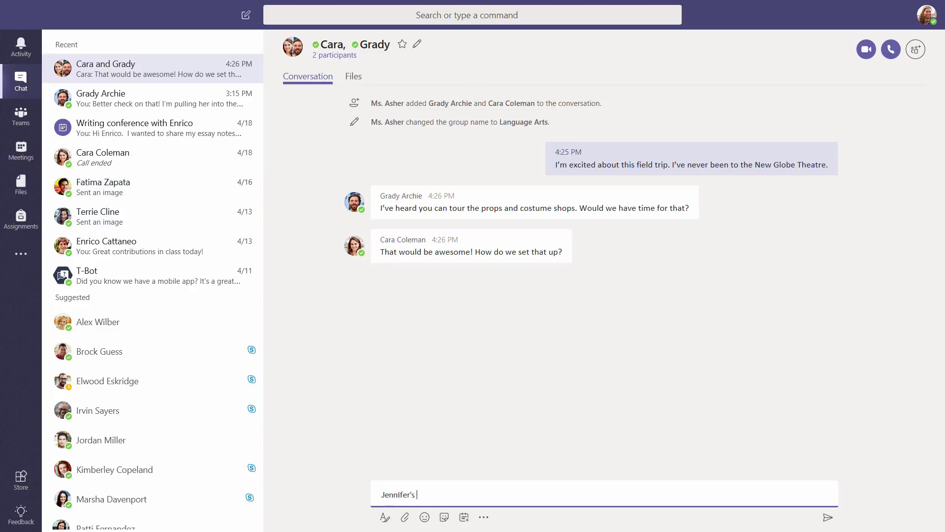
{"action": "type", "text": "class went last year. Let's get her thoughts on it."}
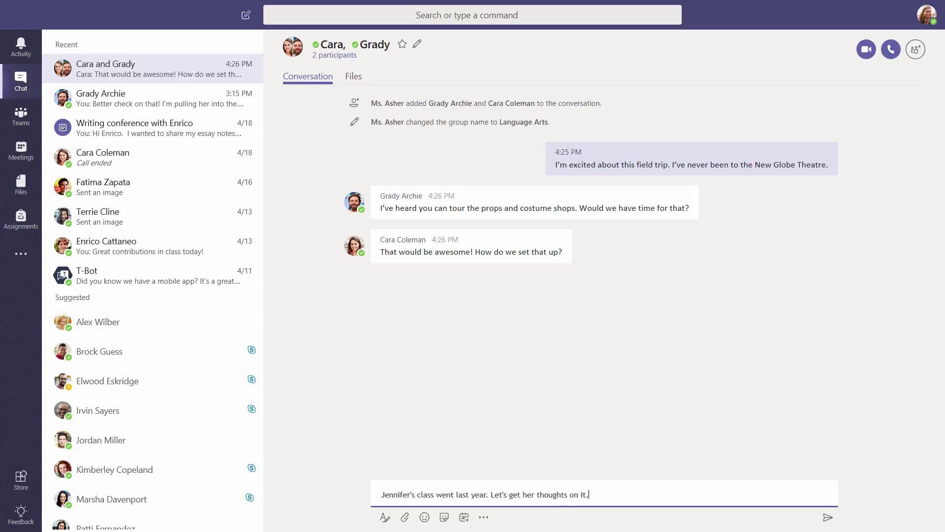
{"action": "key", "text": "Return"}
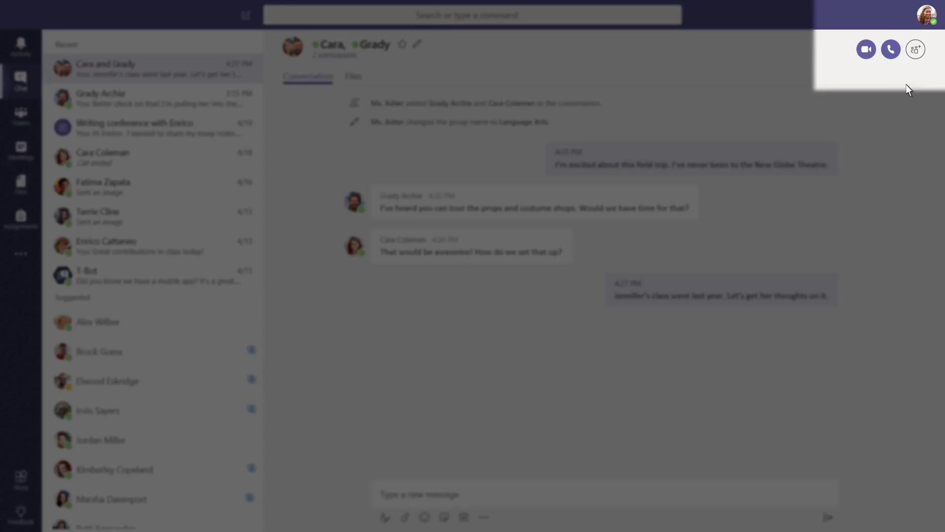
{"action": "left_click", "coordinate": [914, 57]}
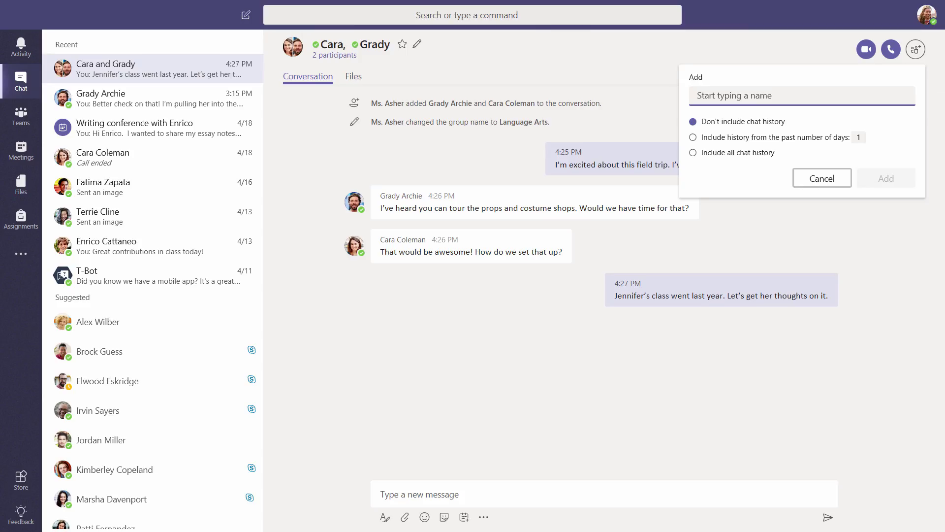
{"action": "left_click", "coordinate": [677, 57]}
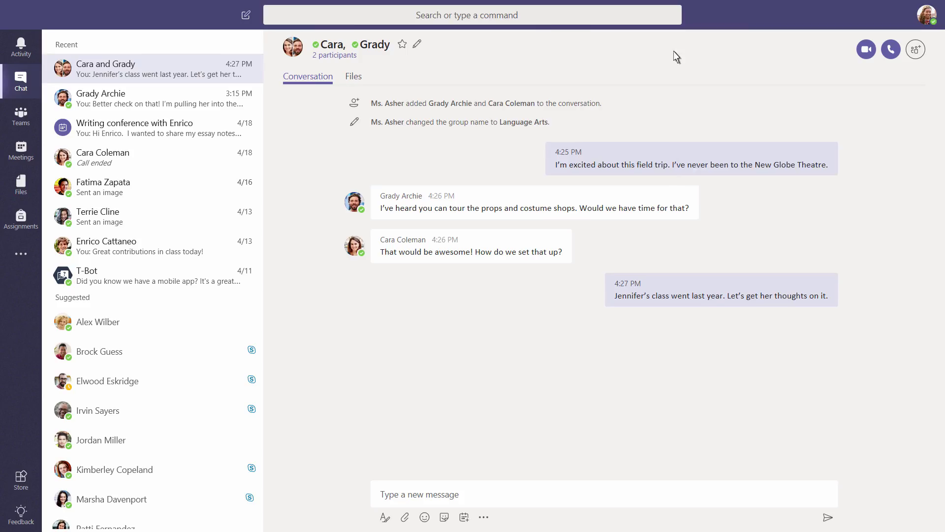
Step: Start a new chat with the principal and ask to extend the field trip by an hour
{"action": "left_click", "coordinate": [246, 16]}
{"action": "type", "text": "Allan"}
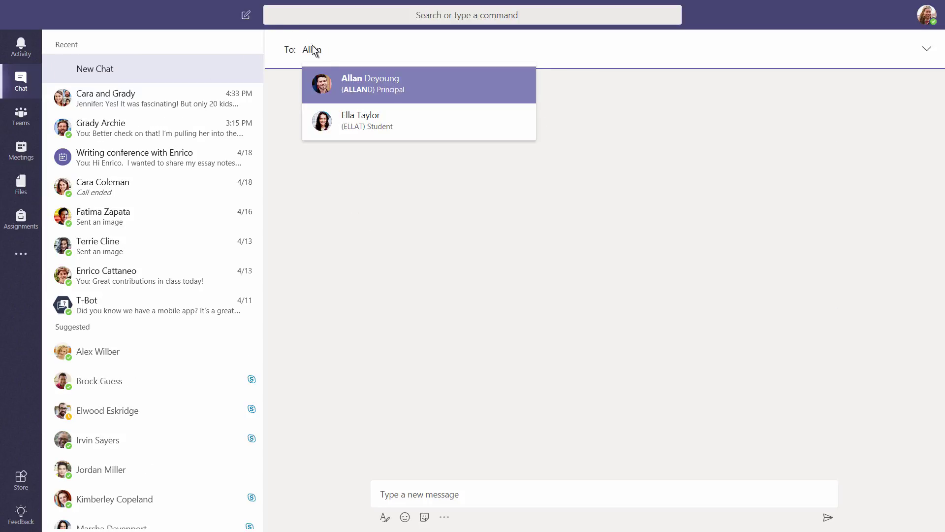
{"action": "left_click", "coordinate": [343, 85]}
{"action": "type", "text": "Would it be possible to extend..."}
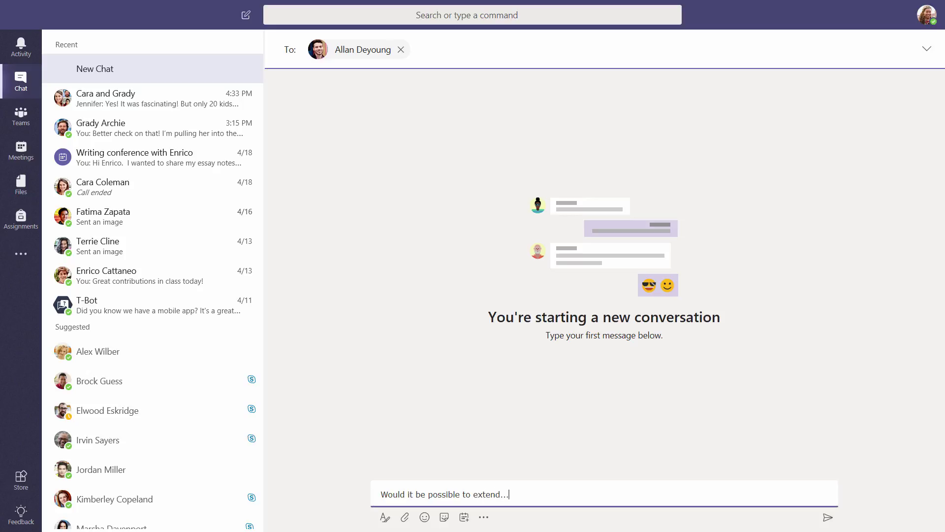
{"action": "key", "text": "Return"}
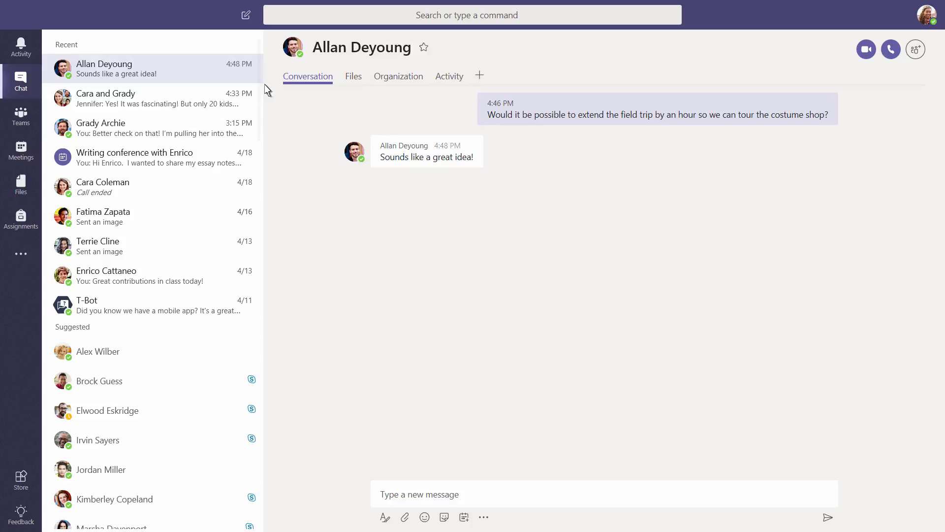
Step: In the General channel, type 'Please remember that permission forms must be turned in by Friday!'
{"action": "left_click", "coordinate": [24, 118]}
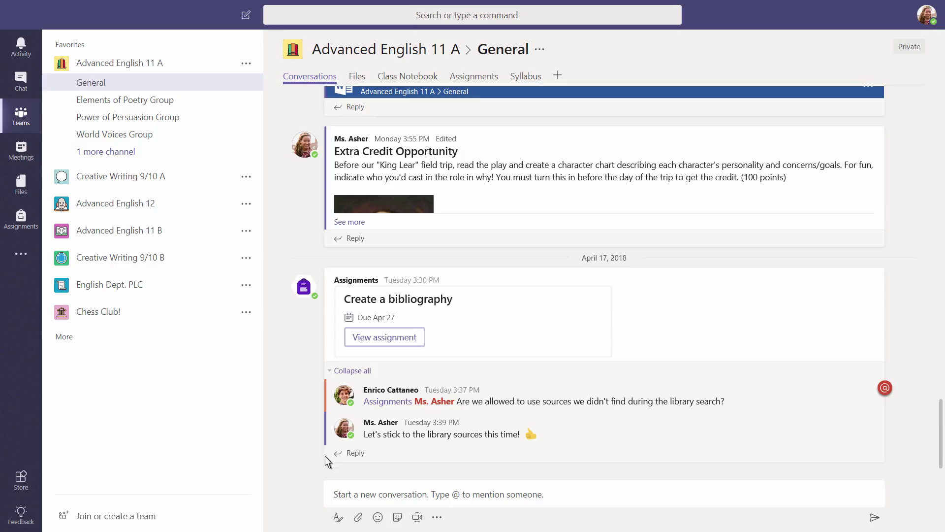
{"action": "left_click", "coordinate": [336, 497]}
{"action": "type", "text": "Please remember that permiss"}
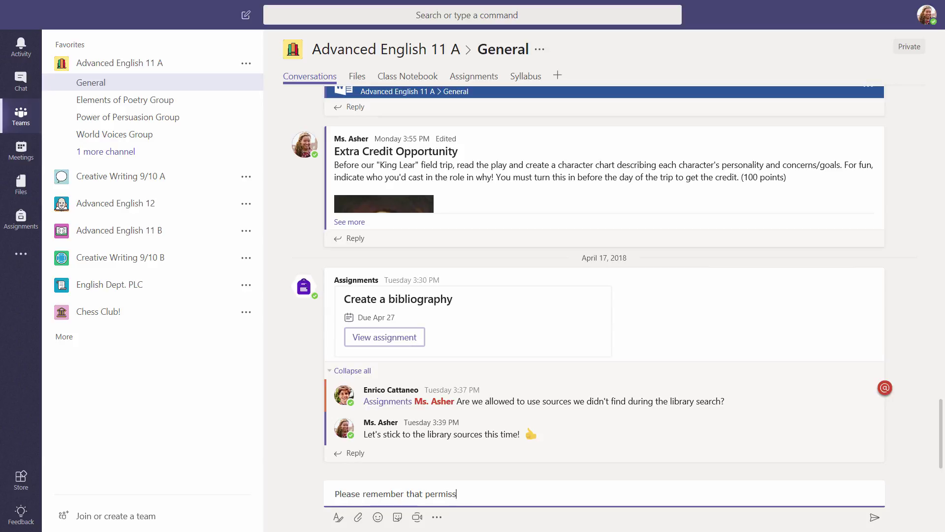
{"action": "type", "text": "ion forms must be turned in by Friday!"}
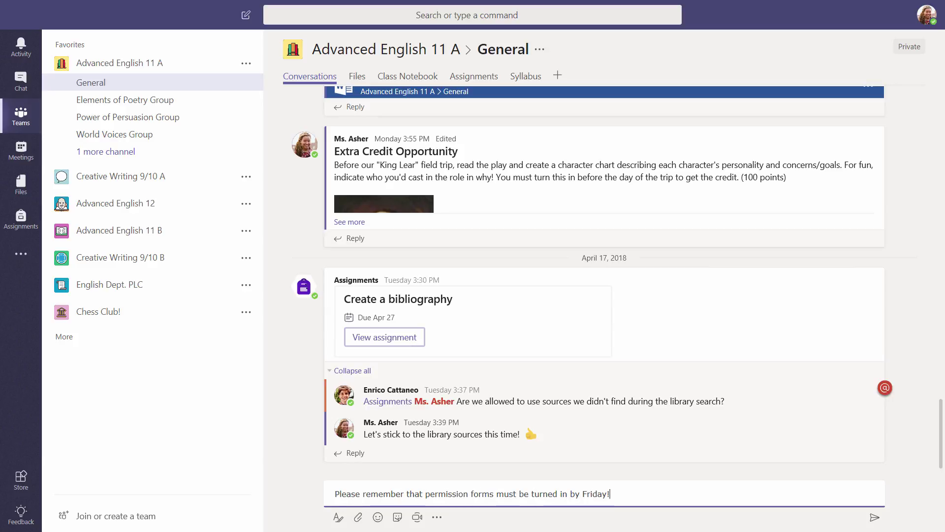
Step: Expand the post editor and give the post the subject 'Field Trip Reminder'
{"action": "left_click", "coordinate": [337, 518]}
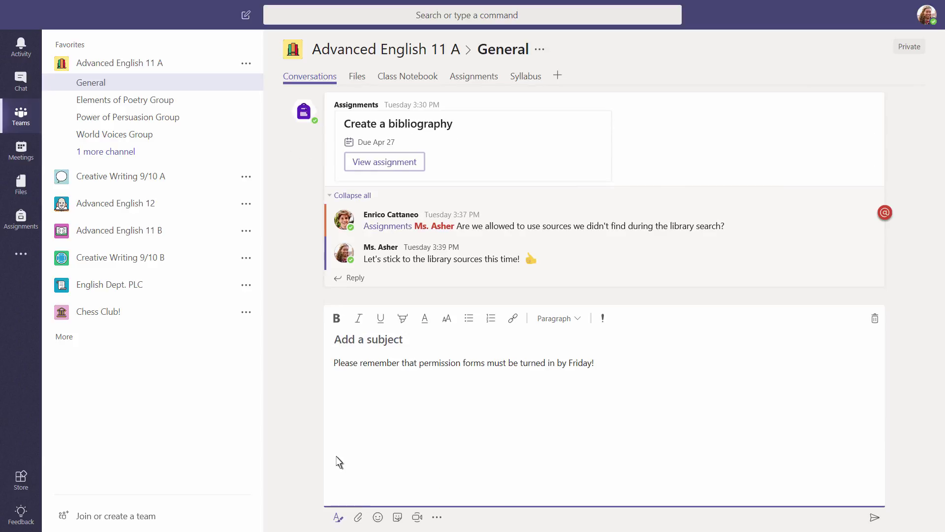
{"action": "left_click", "coordinate": [336, 344]}
{"action": "type", "text": "Field Trip Remind"}
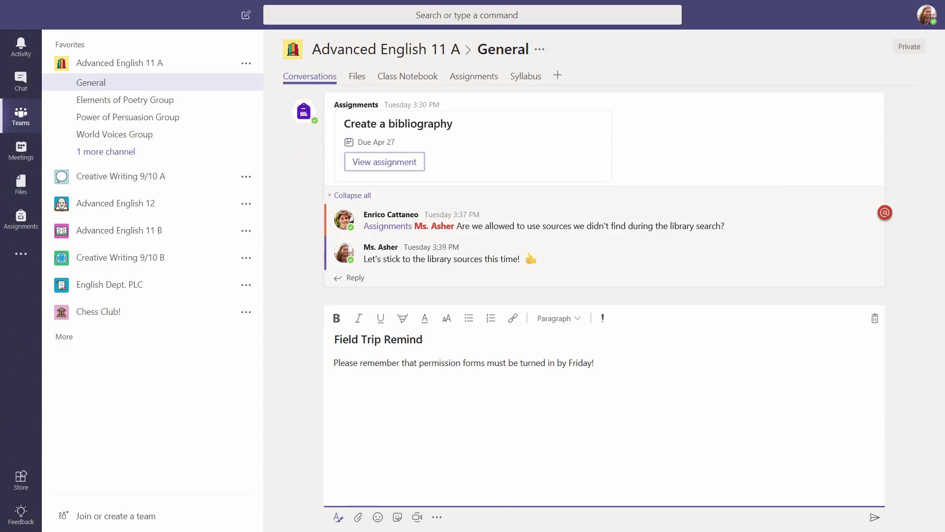
{"action": "type", "text": "er"}
Step: Make 'Friday' red and large, and add a sunglasses emoji after it
{"action": "double_click", "coordinate": [573, 364]}
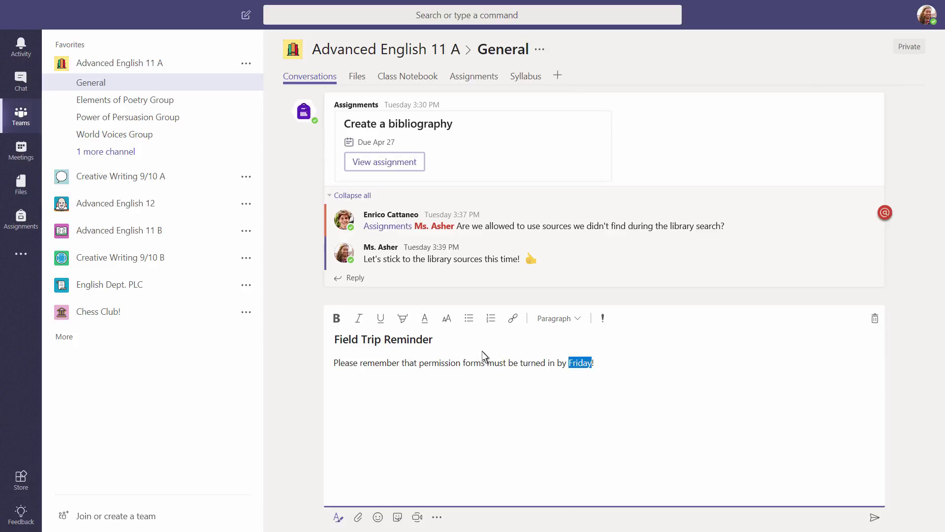
{"action": "left_click", "coordinate": [425, 319]}
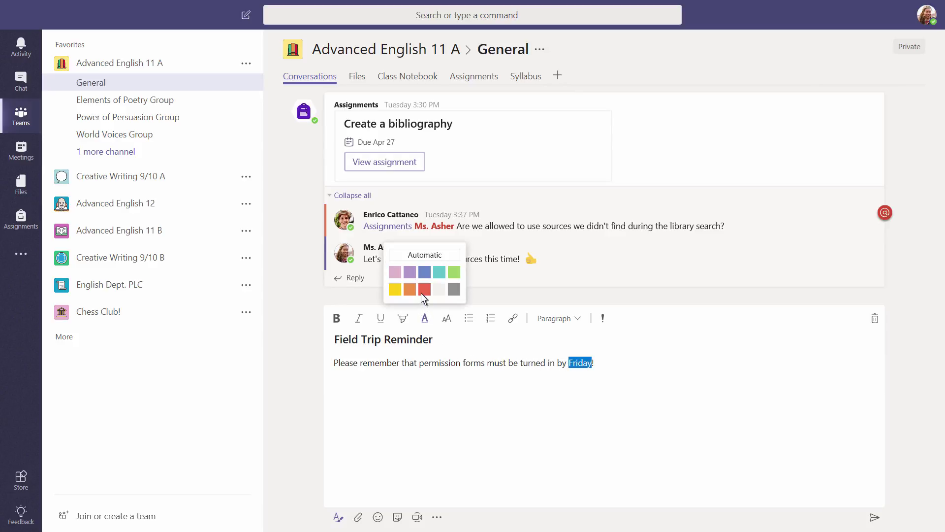
{"action": "left_click", "coordinate": [424, 290]}
{"action": "left_click", "coordinate": [447, 319]}
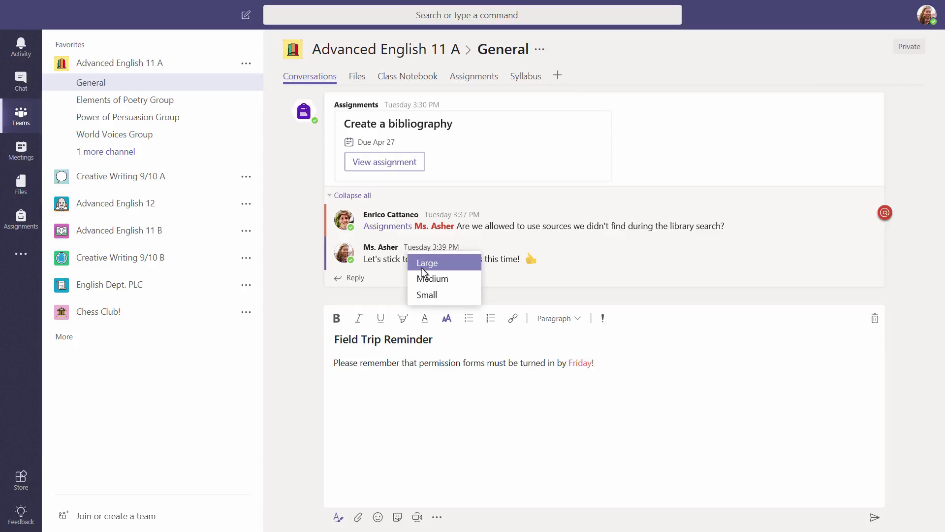
{"action": "left_click", "coordinate": [422, 265]}
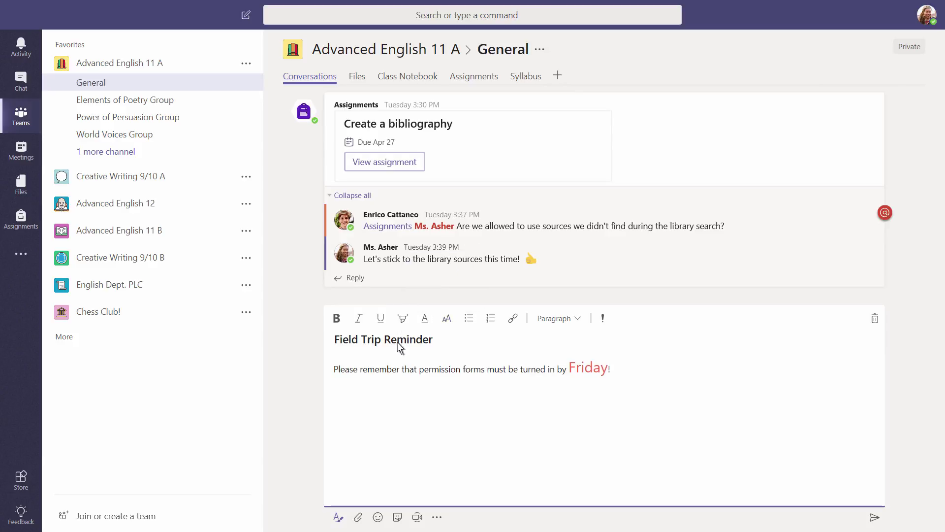
{"action": "left_click", "coordinate": [377, 516]}
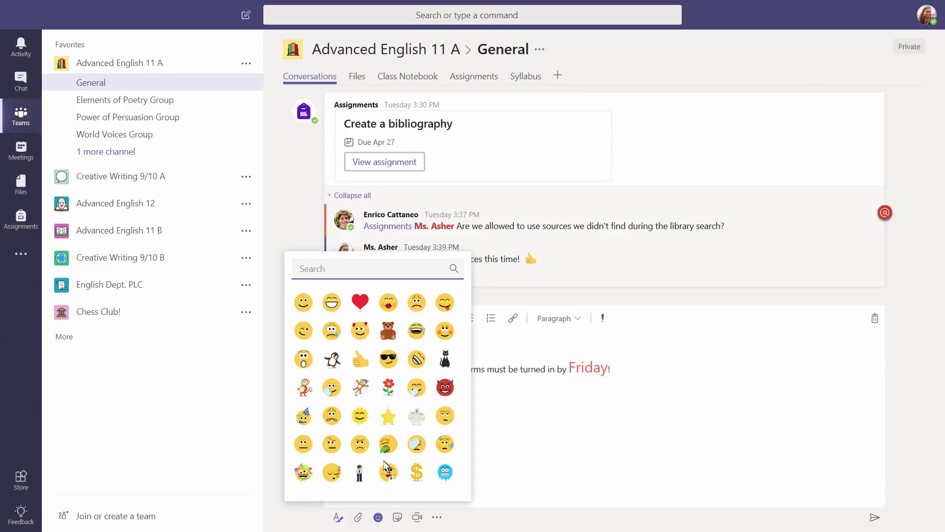
{"action": "left_click", "coordinate": [388, 359]}
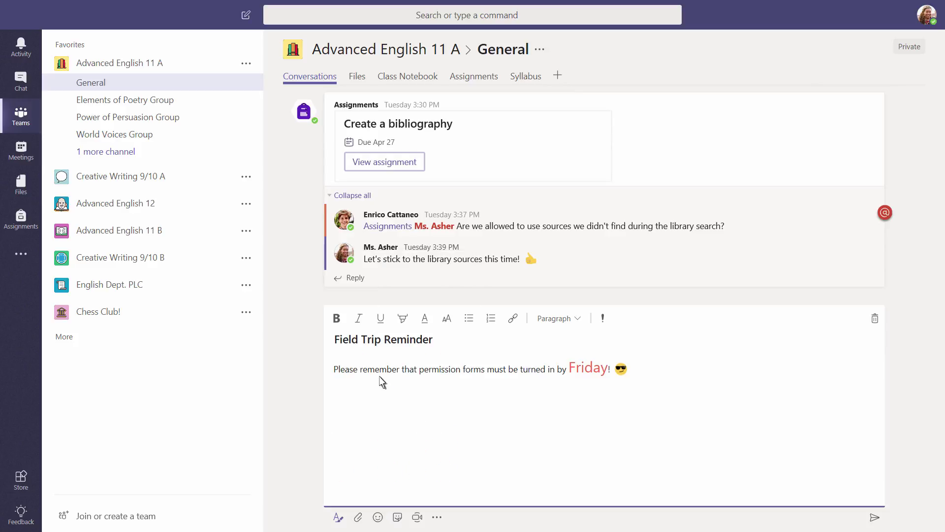
Step: Attach Field Trip Permission Form.docx as a shared link and add the smiling star sticker
{"action": "left_click", "coordinate": [358, 516]}
{"action": "left_click", "coordinate": [325, 448]}
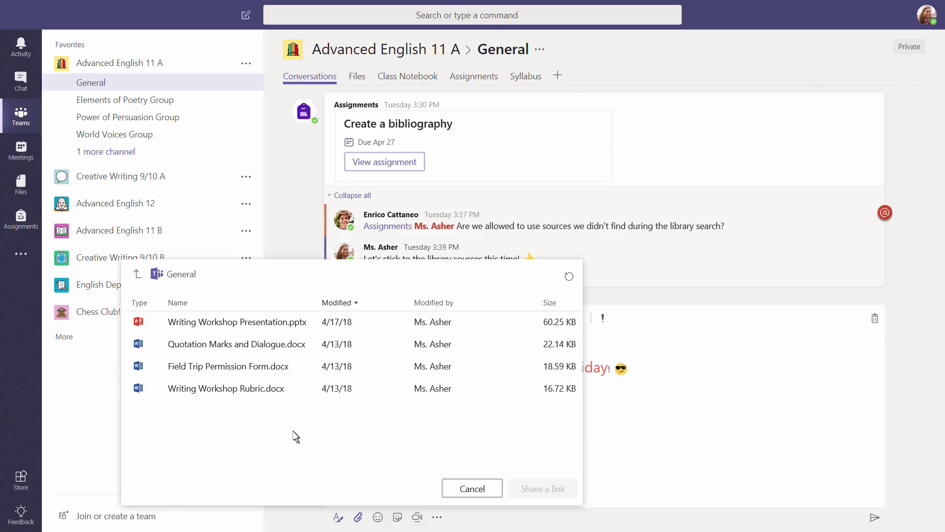
{"action": "left_click", "coordinate": [257, 370]}
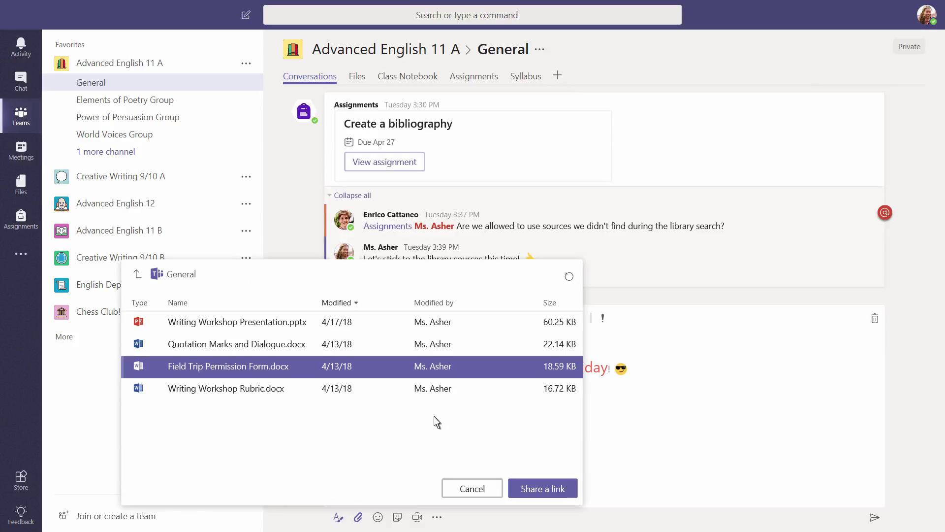
{"action": "left_click", "coordinate": [527, 490]}
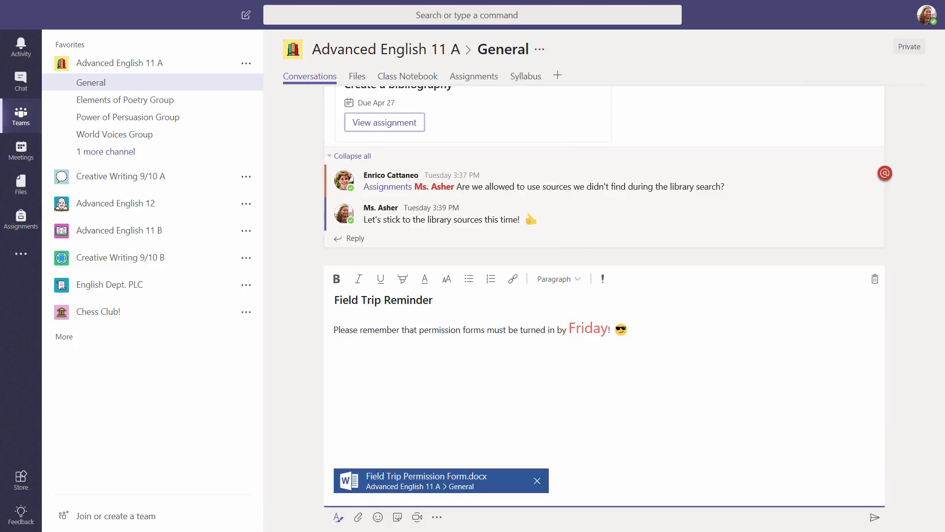
{"action": "left_click", "coordinate": [397, 517]}
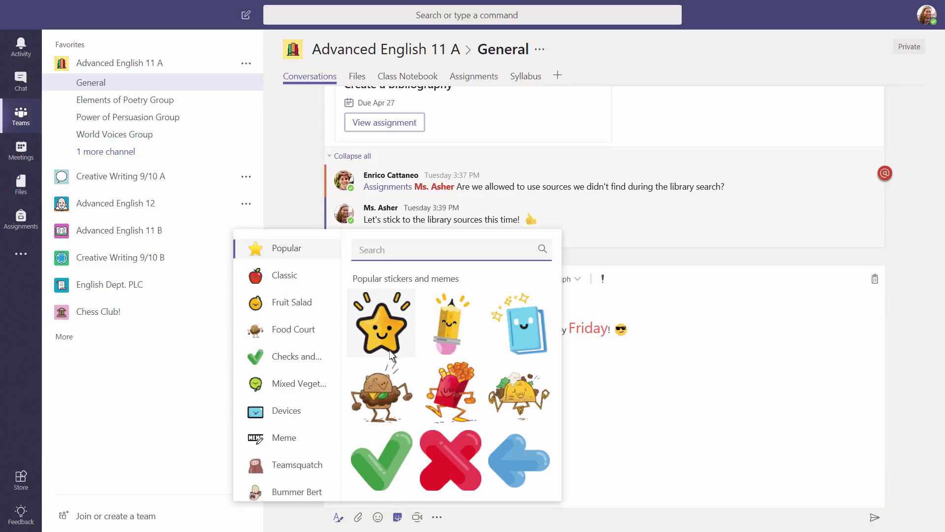
{"action": "left_click", "coordinate": [382, 323]}
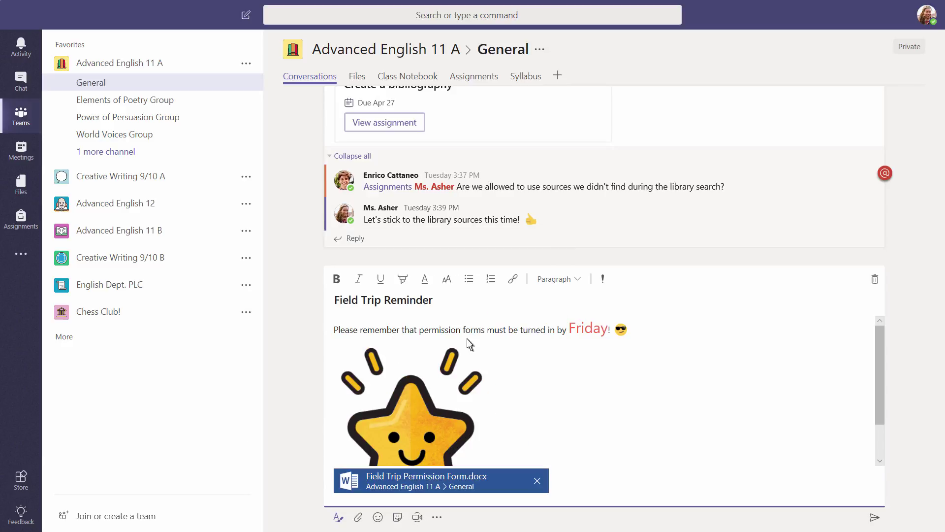
{"action": "left_click", "coordinate": [604, 282]}
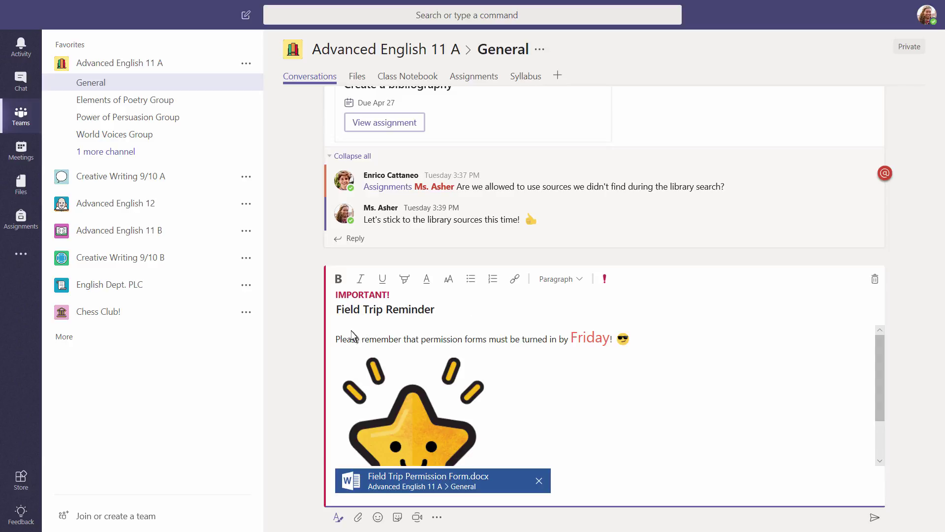
{"action": "left_click", "coordinate": [335, 340]}
{"action": "type", "text": "@"}
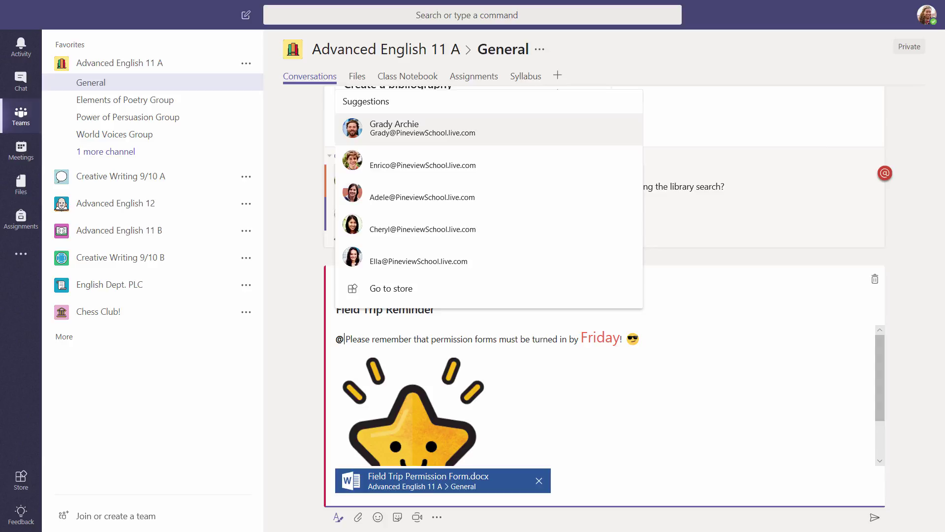
{"action": "key", "text": "Escape"}
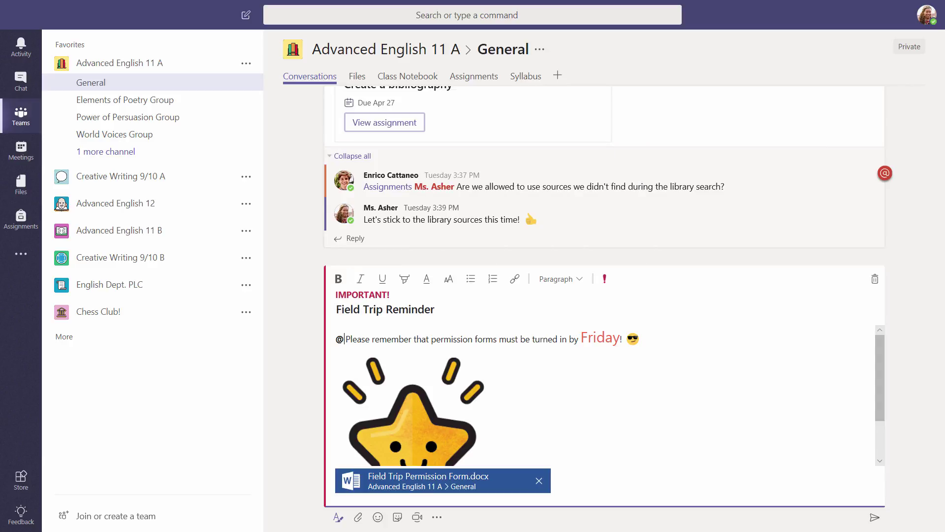
{"action": "type", "text": "English"}
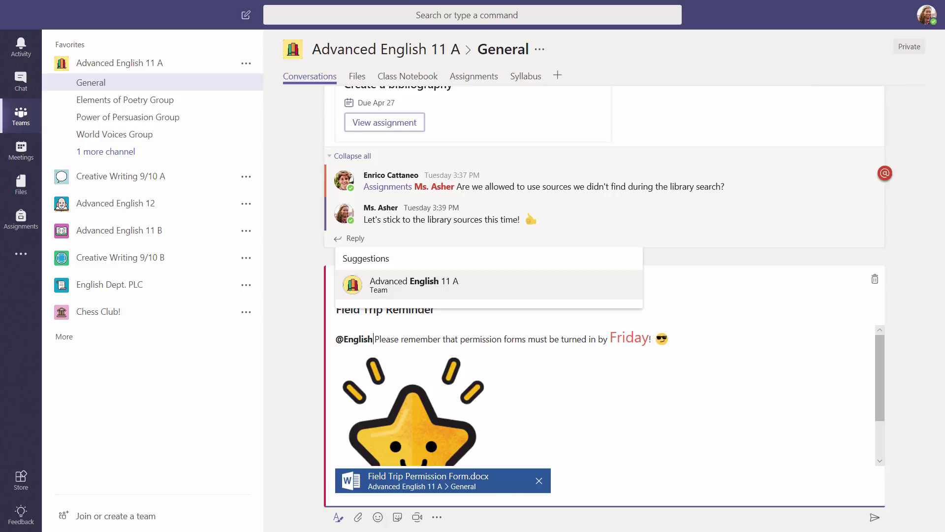
{"action": "key", "text": "ctrl+BackSpace"}
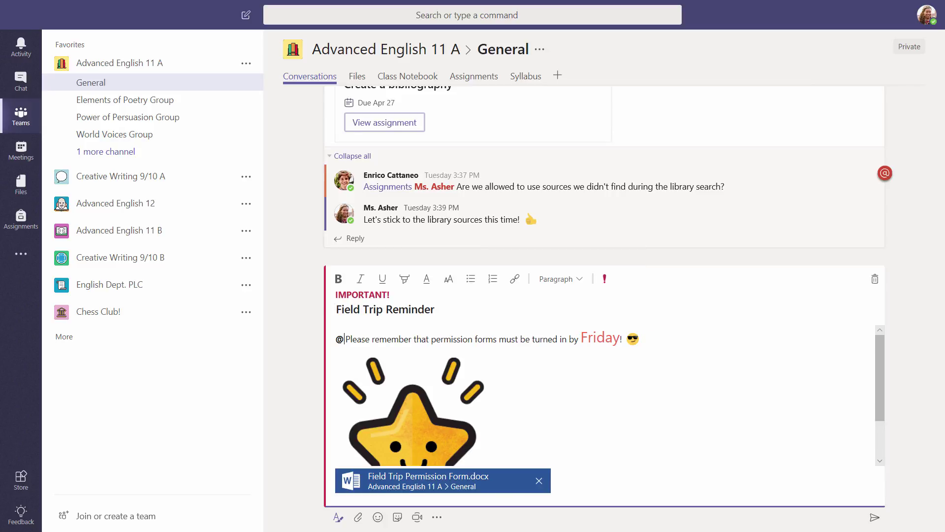
{"action": "type", "text": "General"}
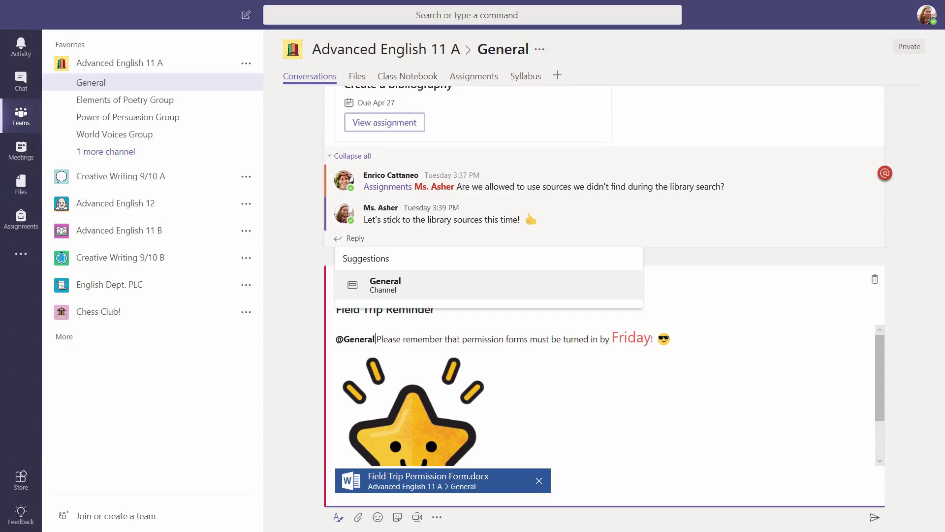
{"action": "left_click", "coordinate": [375, 294]}
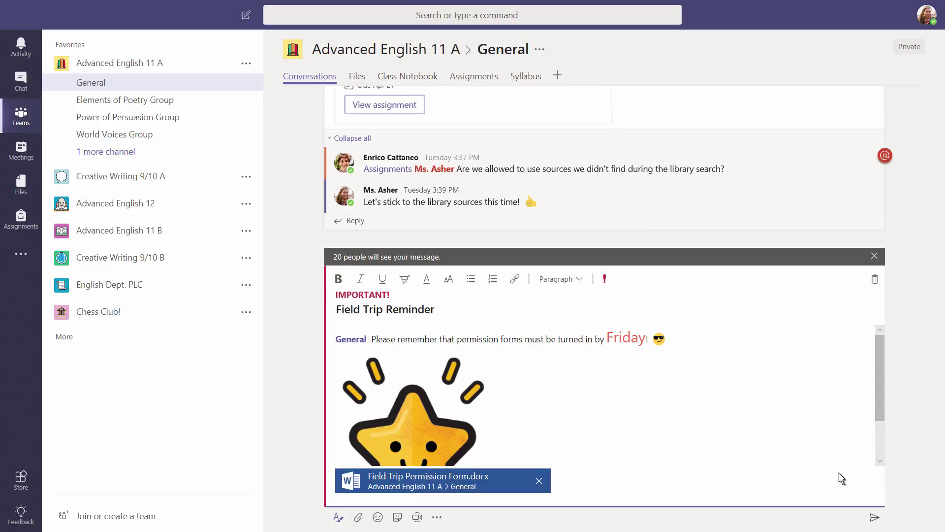
Step: Send the Field Trip Reminder, then expand its thread of 5 replies
{"action": "left_click", "coordinate": [875, 517]}
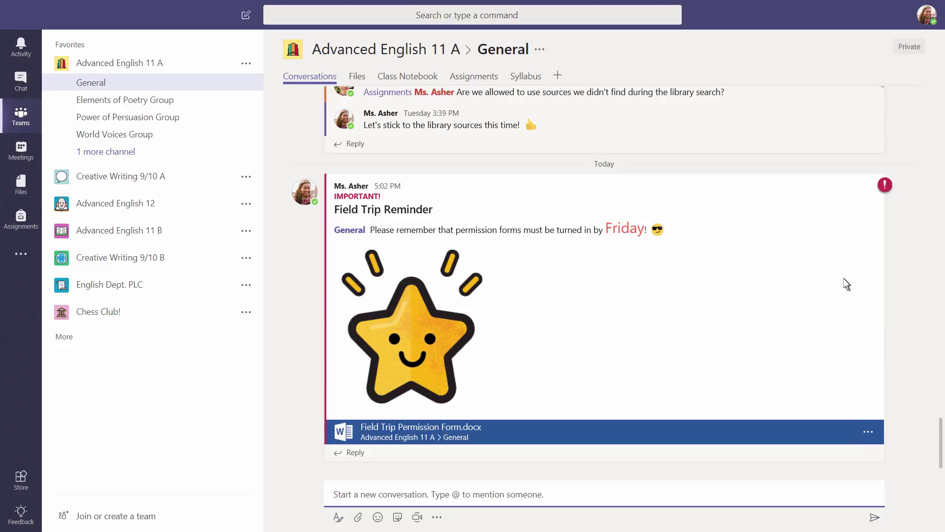
{"action": "left_click", "coordinate": [837, 186]}
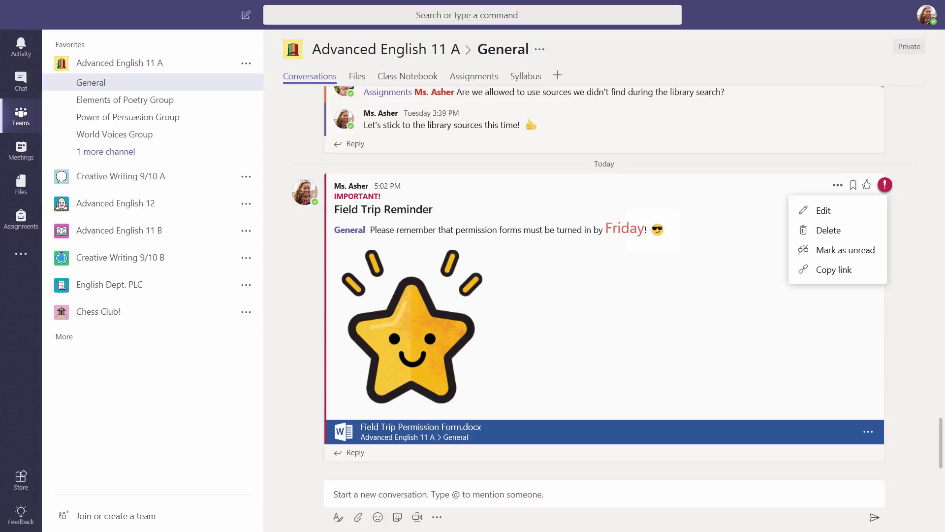
{"action": "key", "text": "Escape"}
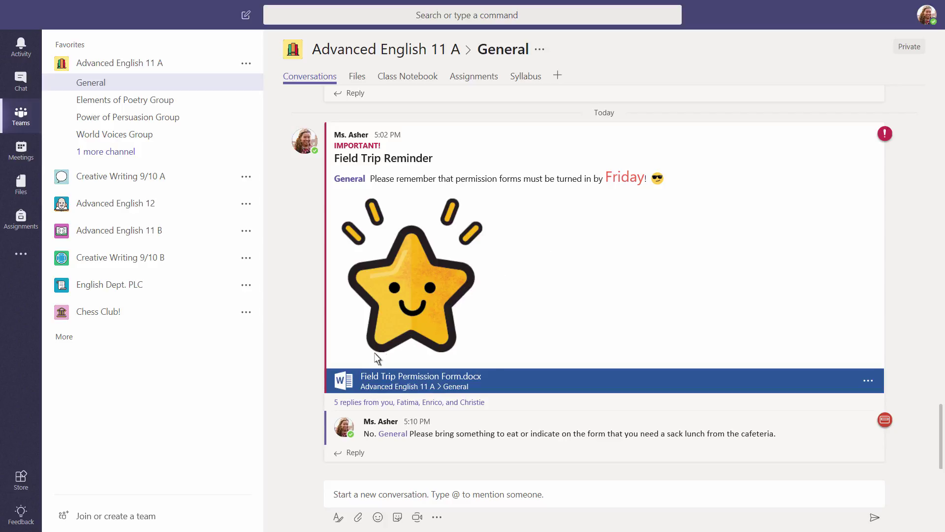
{"action": "left_click", "coordinate": [334, 401]}
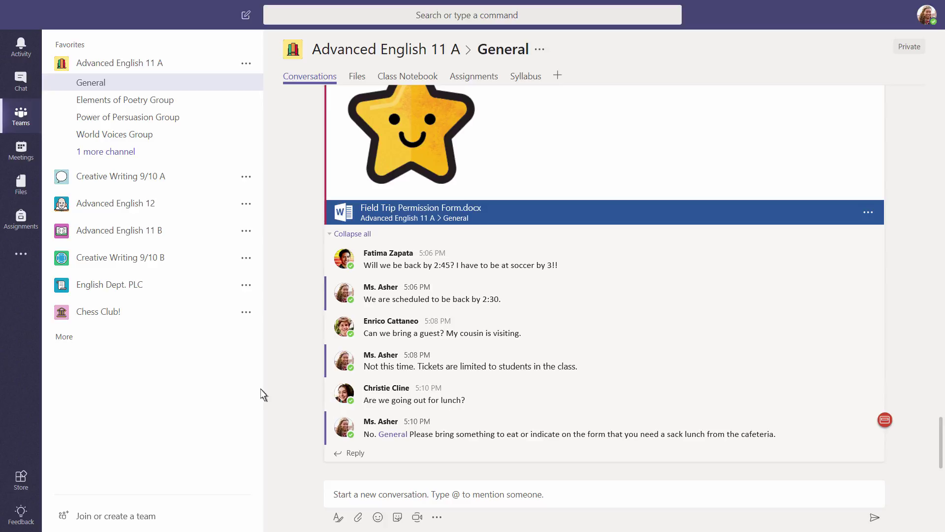
Step: In Creative Writing 9/10 A's Free Write channel, mute the complaining student and delete their message
{"action": "left_click", "coordinate": [46, 179]}
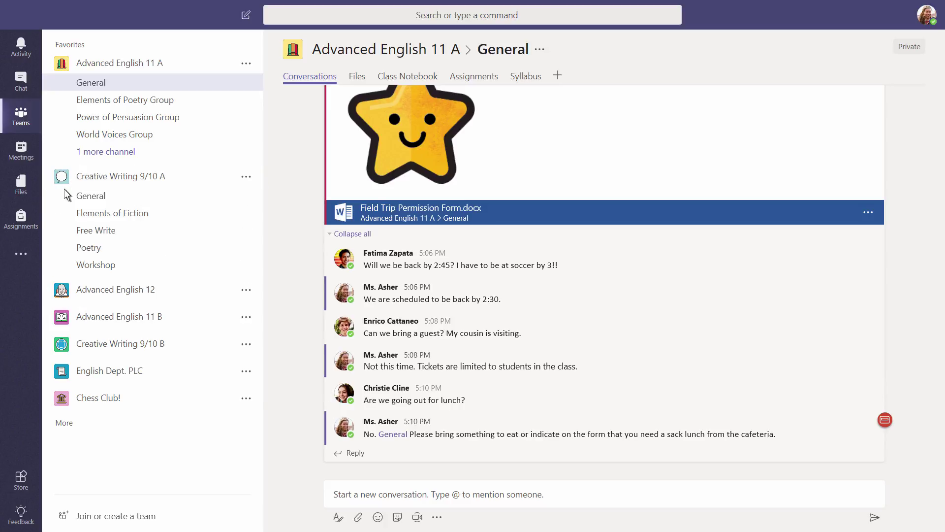
{"action": "left_click", "coordinate": [87, 233]}
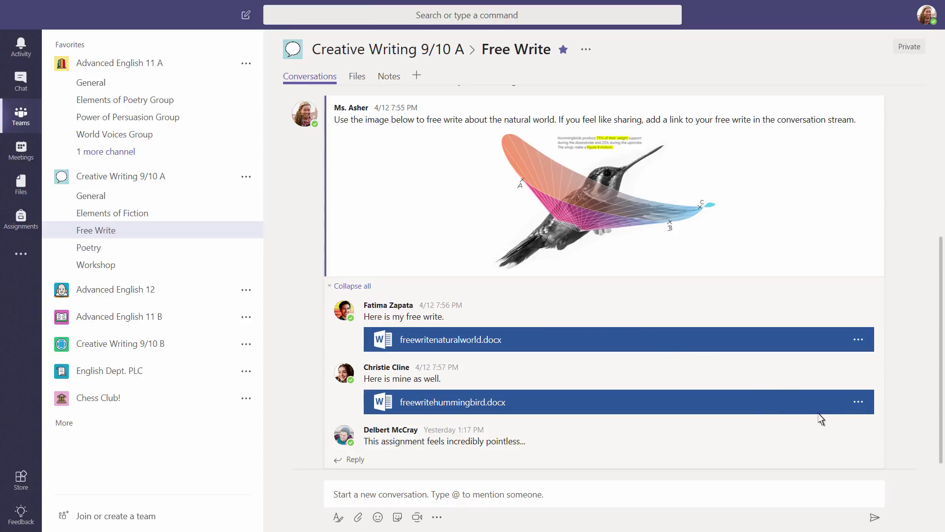
{"action": "left_click", "coordinate": [838, 429]}
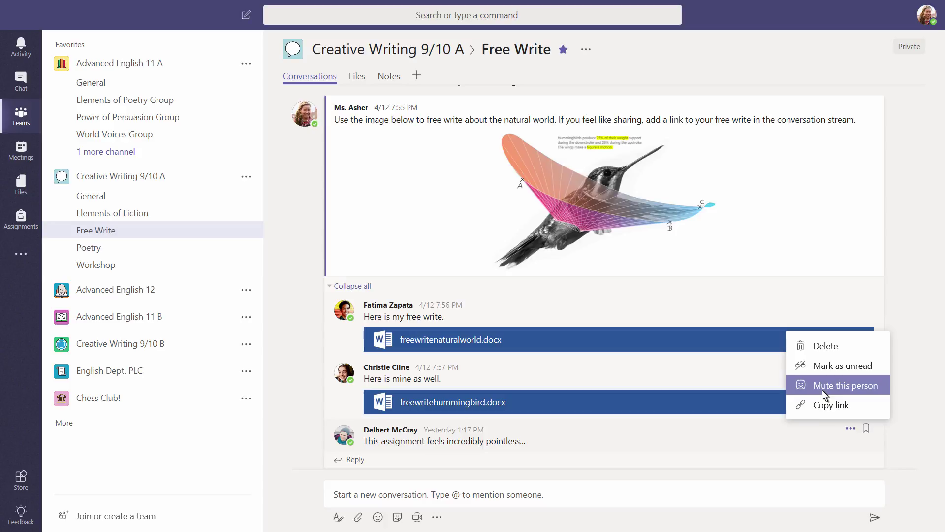
{"action": "left_click", "coordinate": [823, 389]}
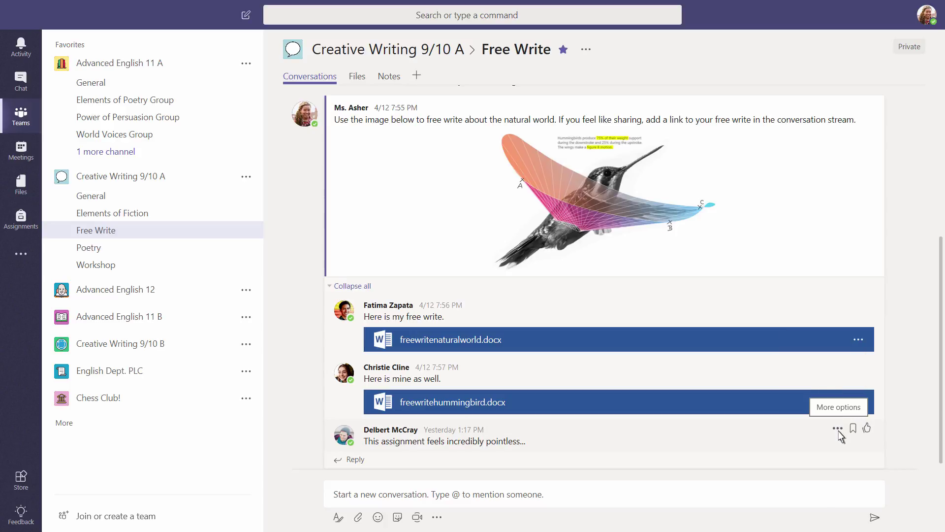
{"action": "left_click", "coordinate": [838, 430]}
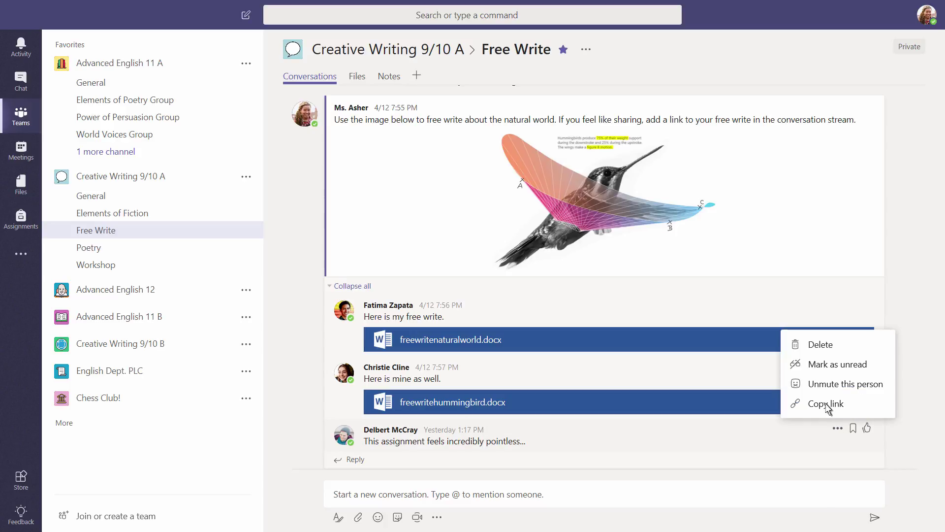
{"action": "left_click", "coordinate": [818, 346]}
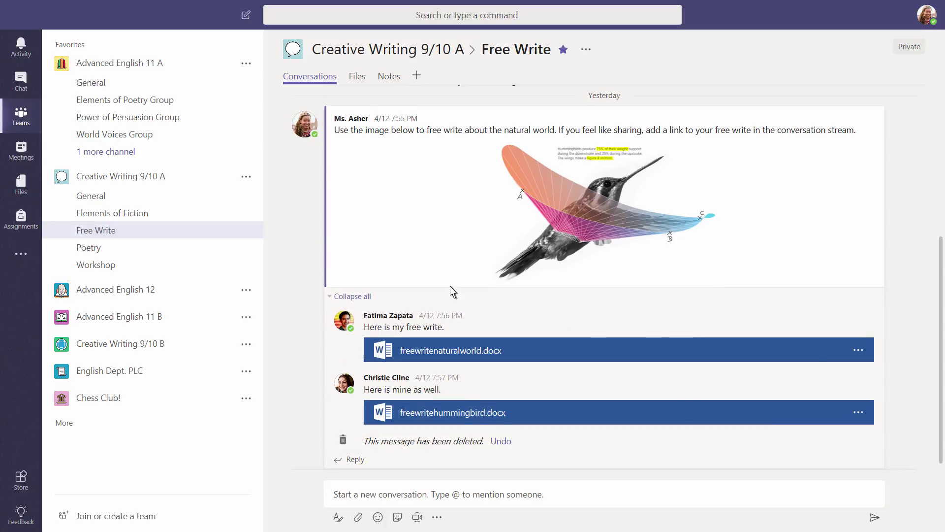
{"action": "left_click", "coordinate": [246, 177]}
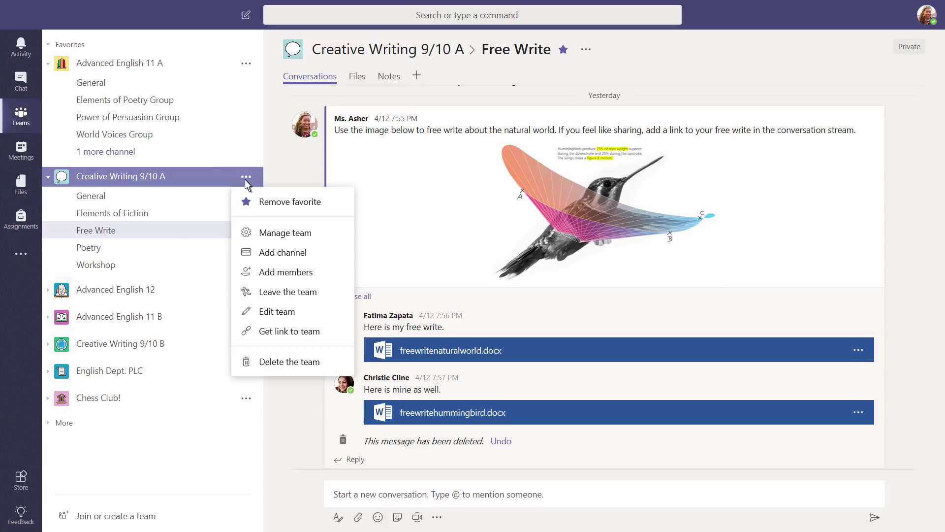
{"action": "left_click", "coordinate": [270, 237]}
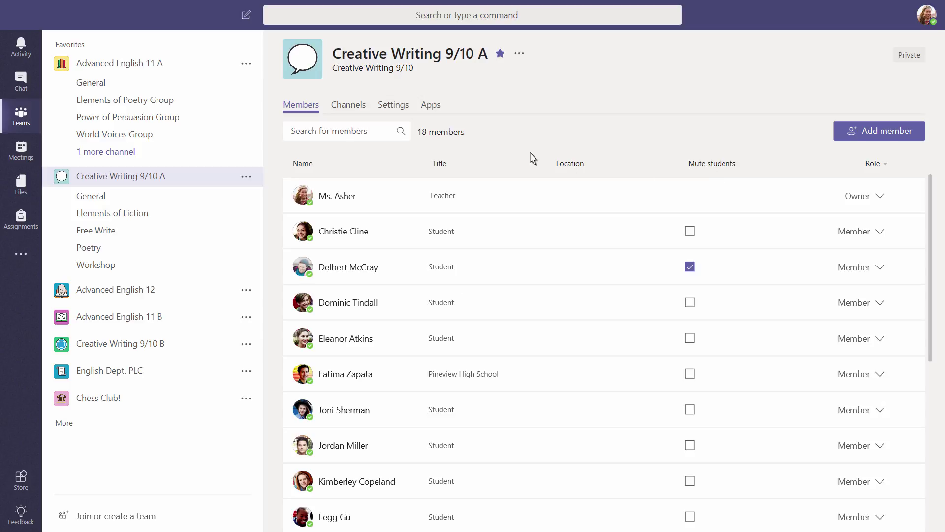
{"action": "left_click", "coordinate": [403, 107]}
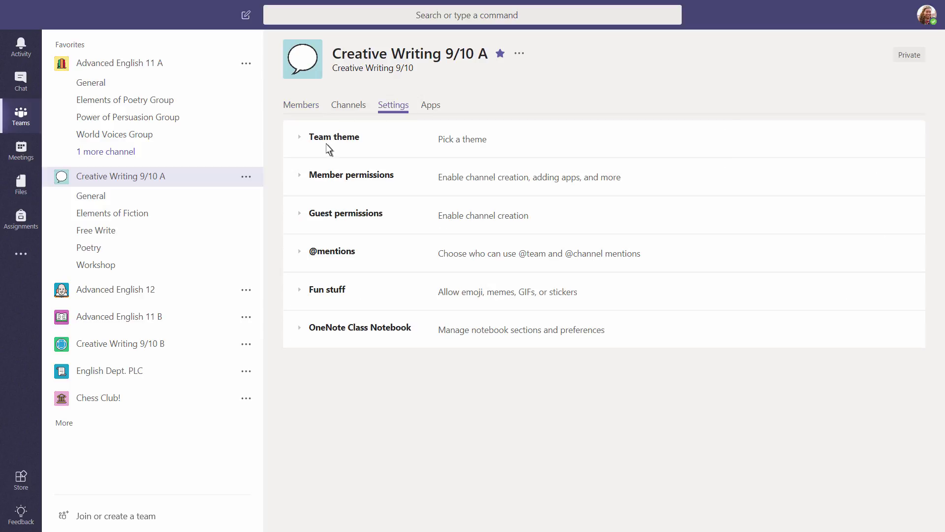
{"action": "left_click", "coordinate": [302, 178]}
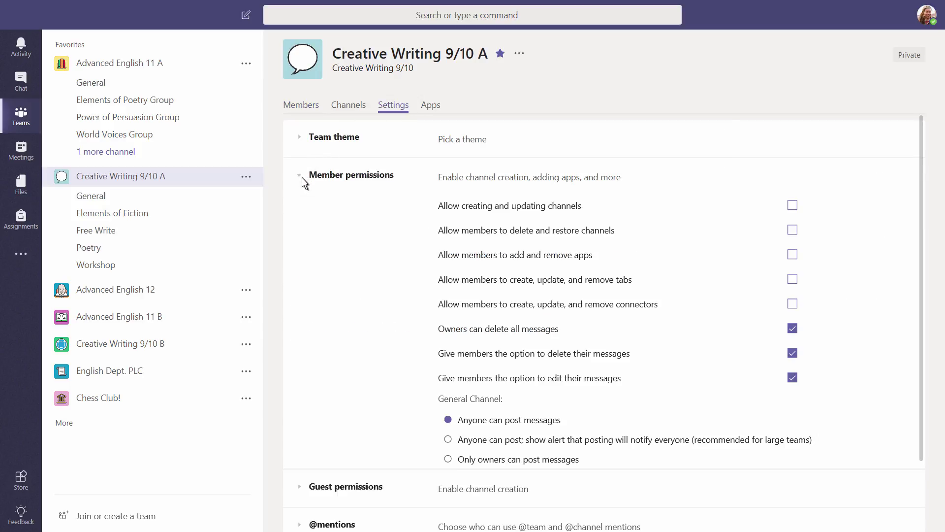
{"action": "left_click", "coordinate": [302, 177]}
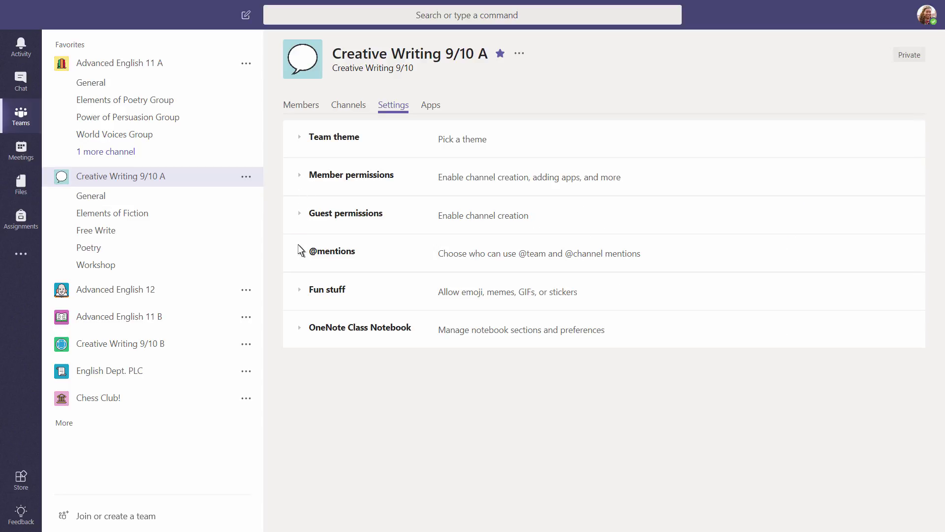
{"action": "left_click", "coordinate": [300, 256]}
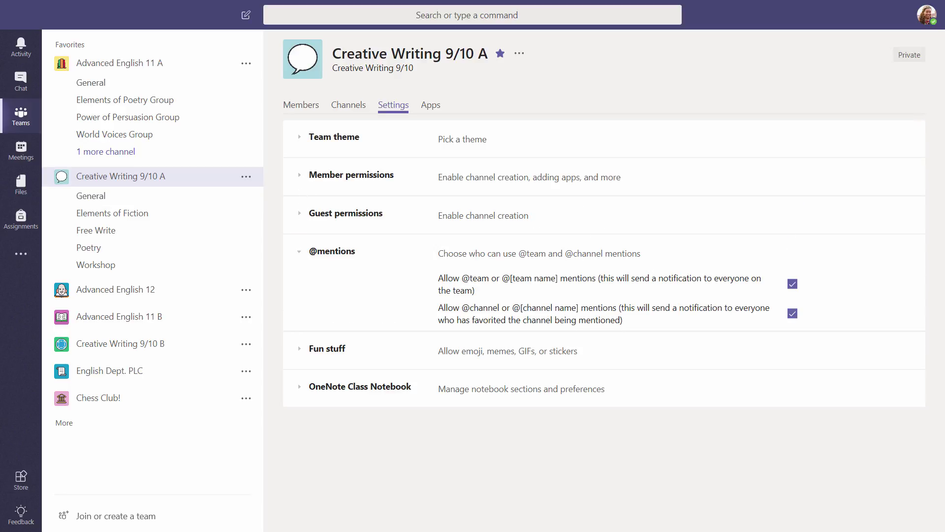